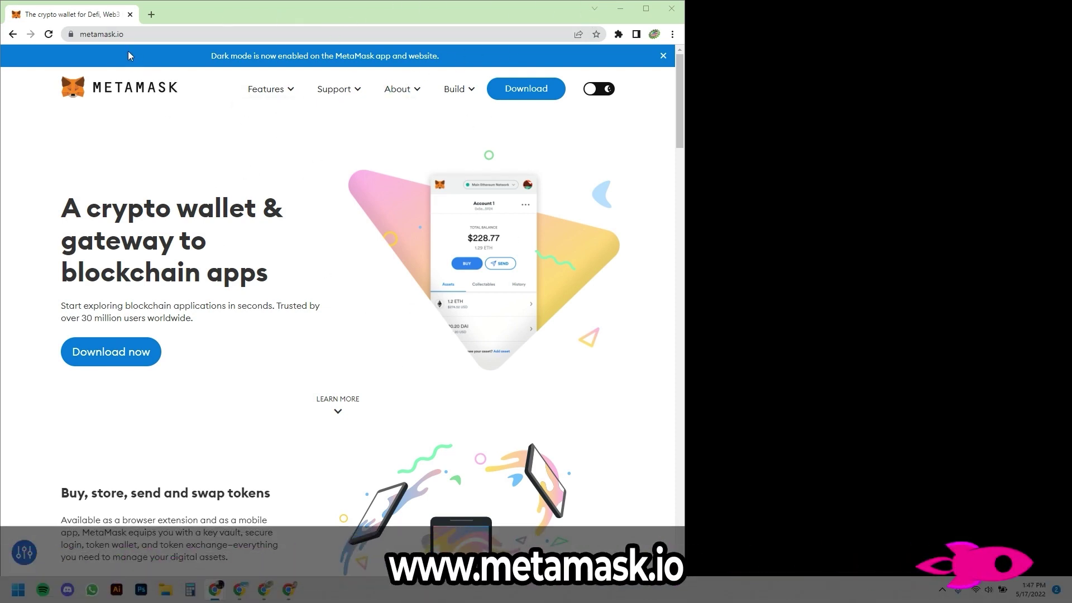
Open the metamask.io download page and look over its Supported Browsers section
left_click(96, 35)
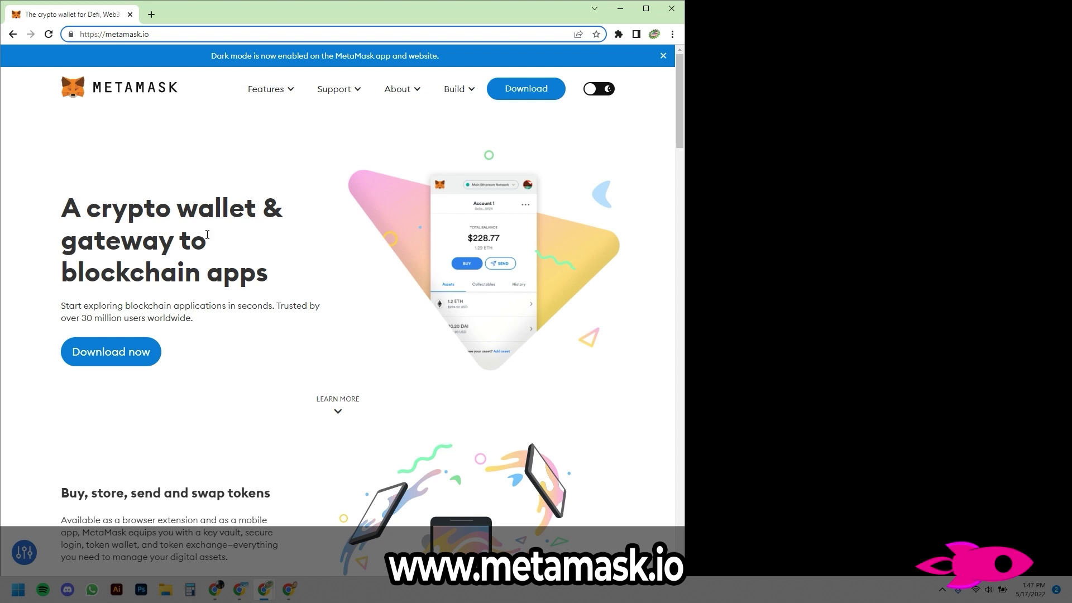
left_click(71, 176)
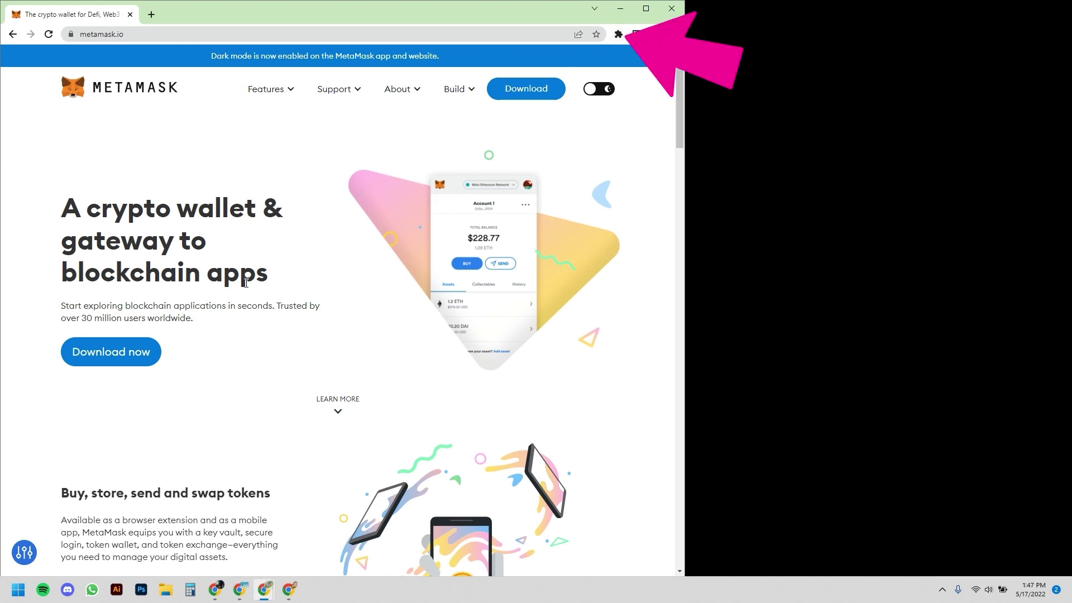
left_click(127, 363)
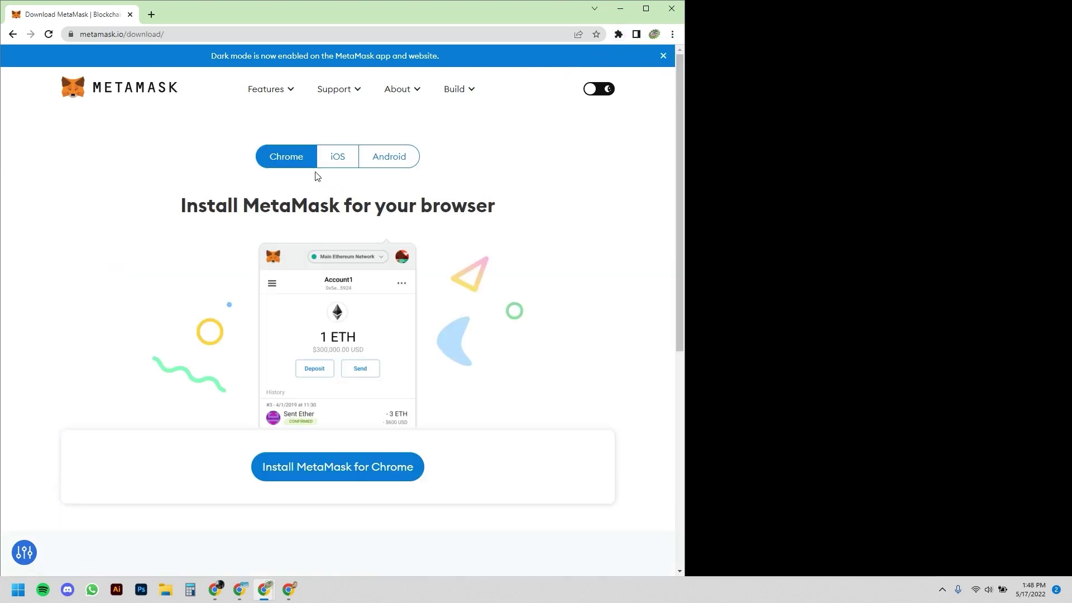
scroll(190, 204, "down", 5)
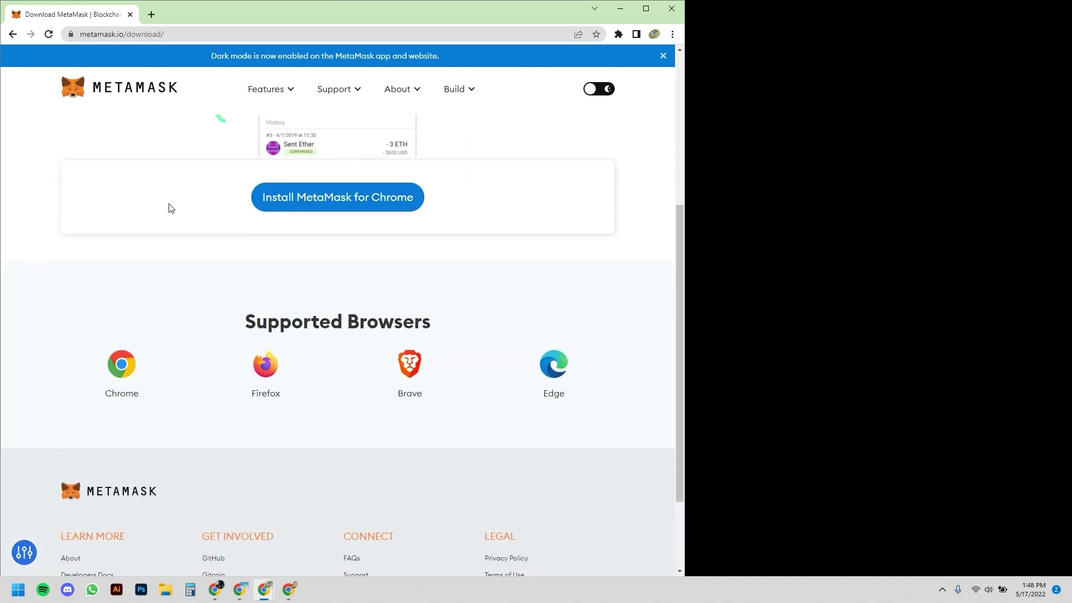
left_click_drag(246, 311, 433, 316)
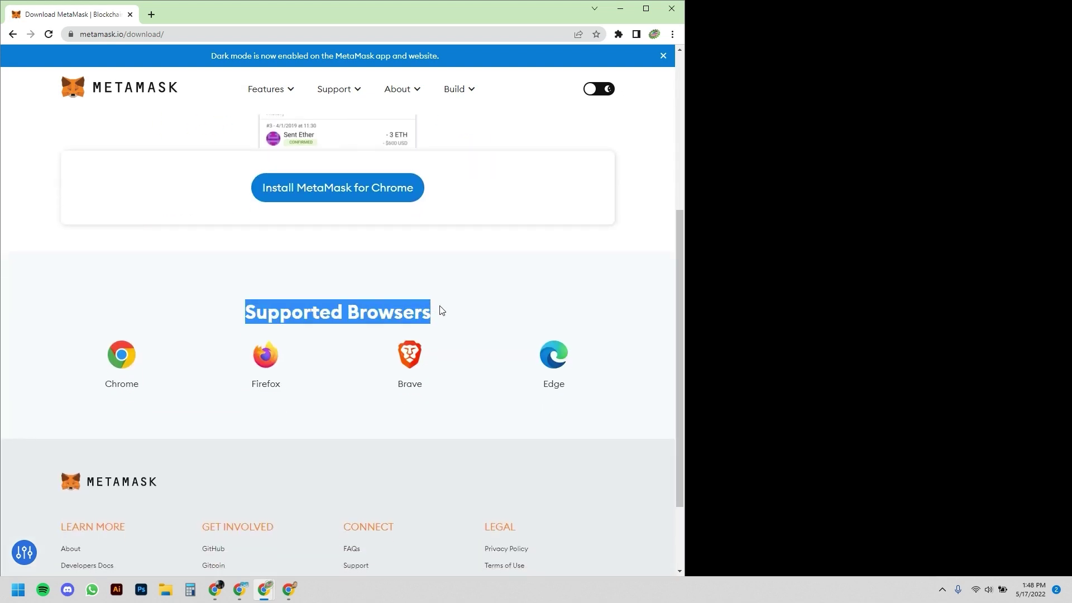
left_click(439, 311)
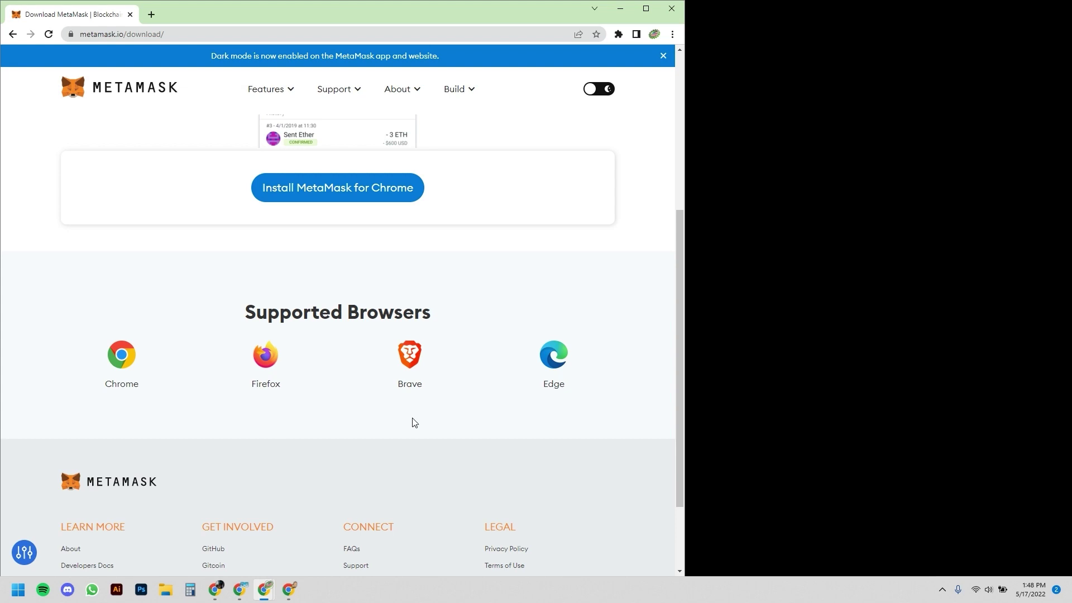
scroll(572, 327, "up", 5)
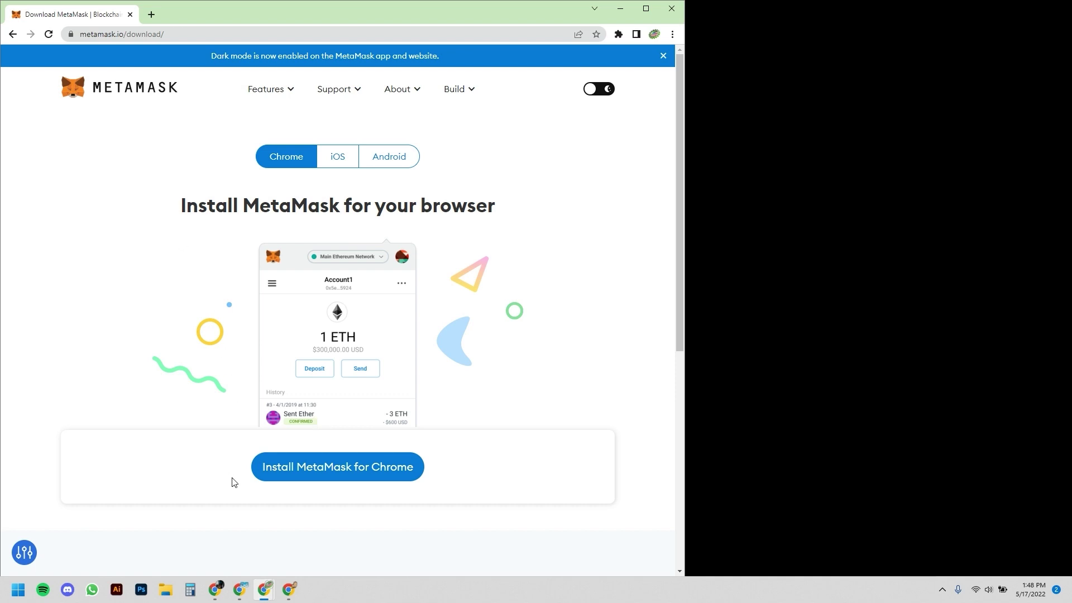
Add MetaMask to Chrome from its Web Store listing and pin it to the toolbar
left_click(332, 479)
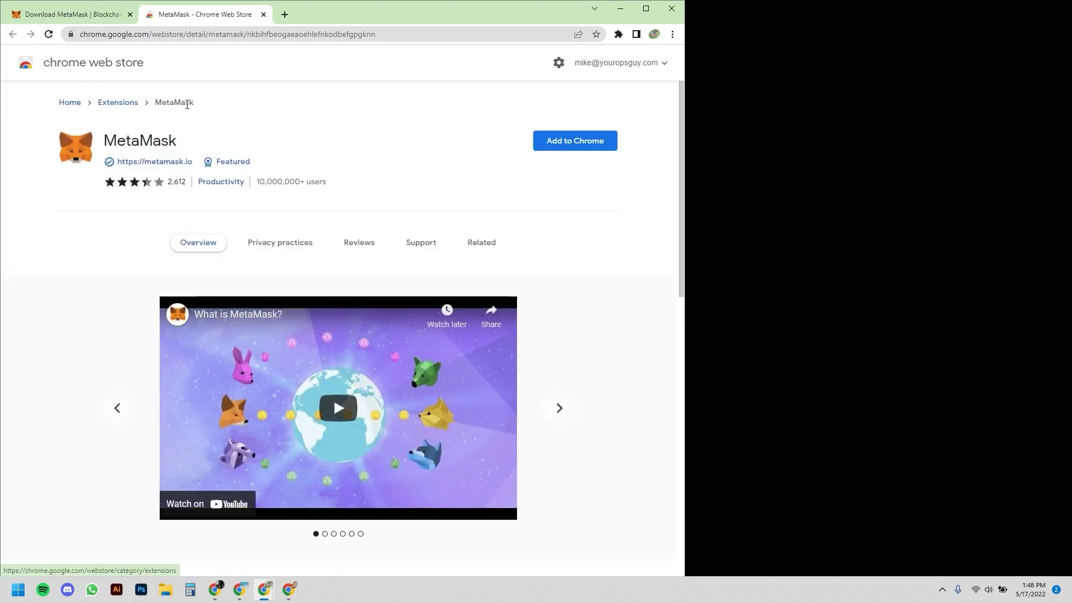
left_click(572, 146)
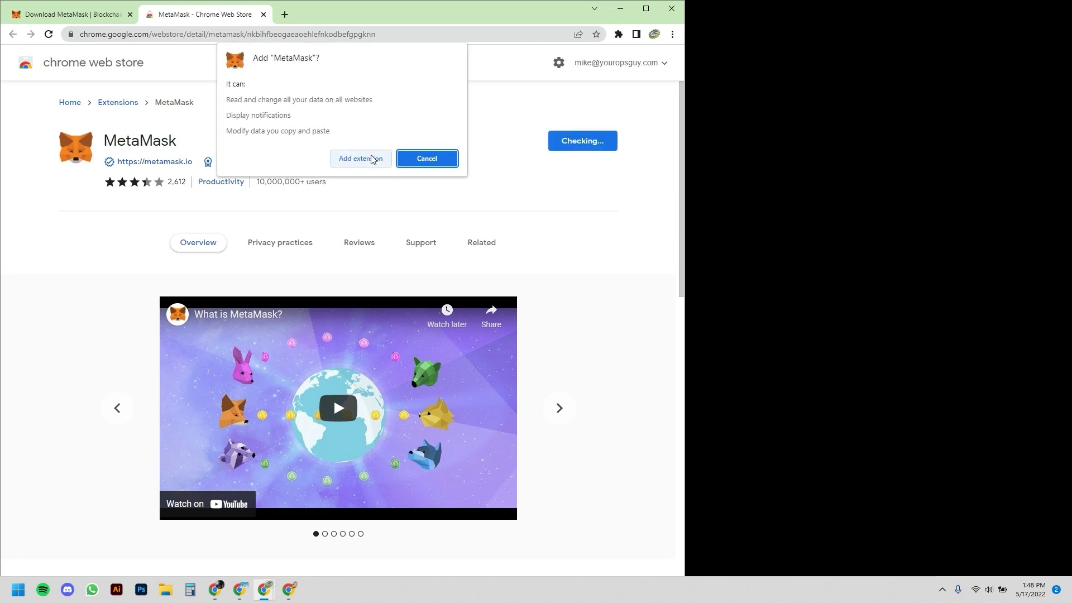
left_click(370, 157)
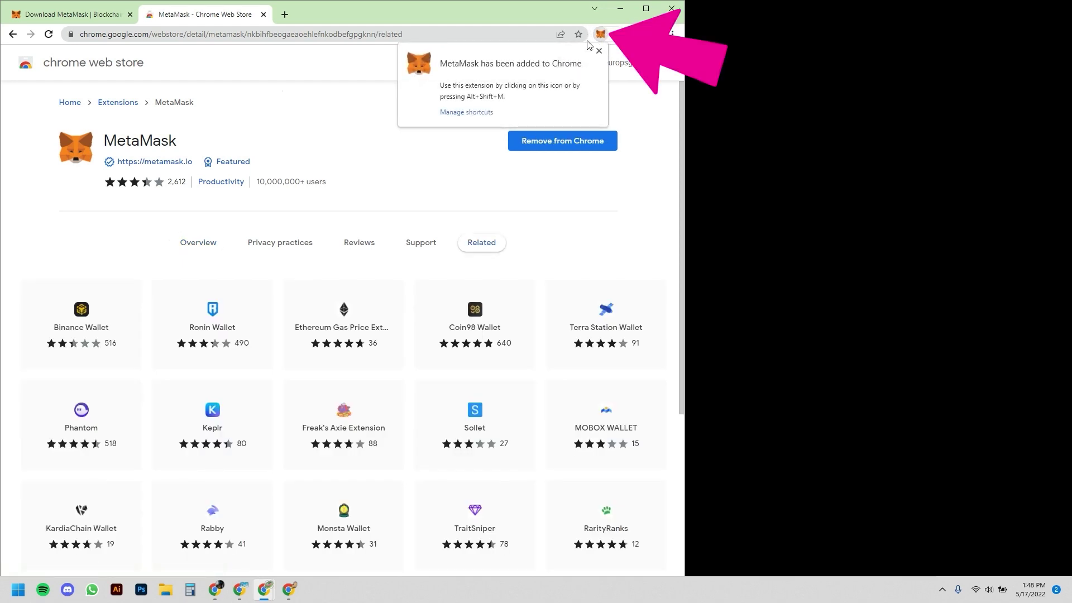
left_click(618, 34)
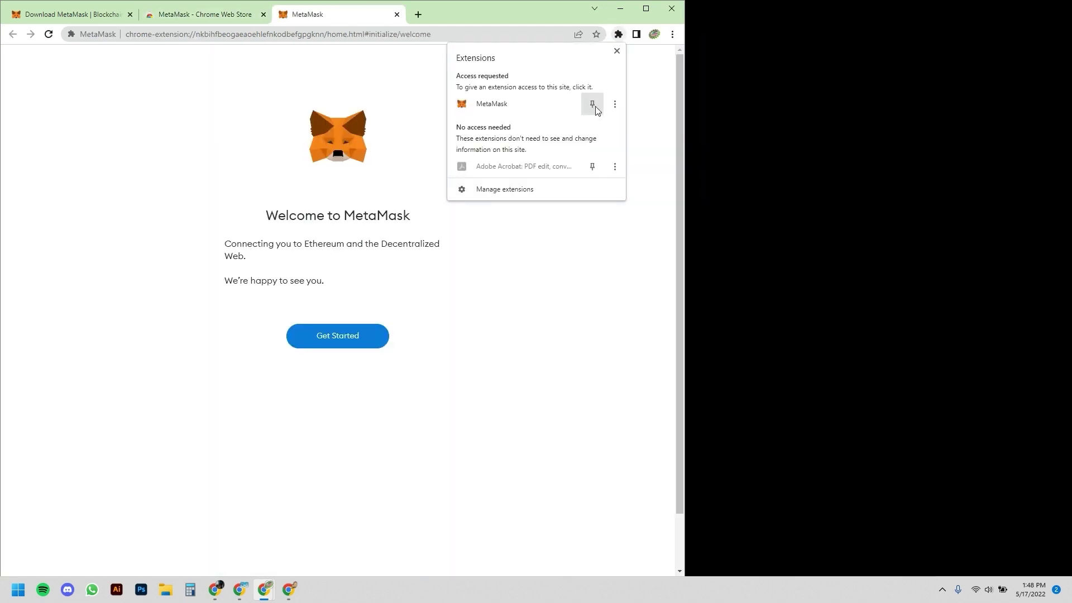
left_click(595, 110)
Close the extensions list and choose Get Started on the Welcome to MetaMask page
left_click(551, 13)
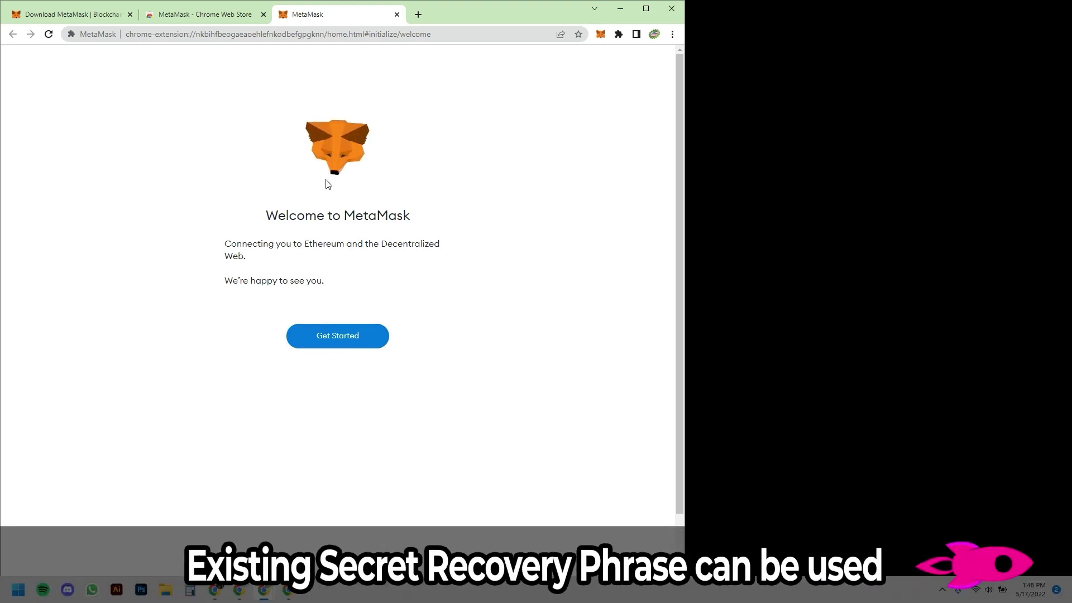
left_click(338, 349)
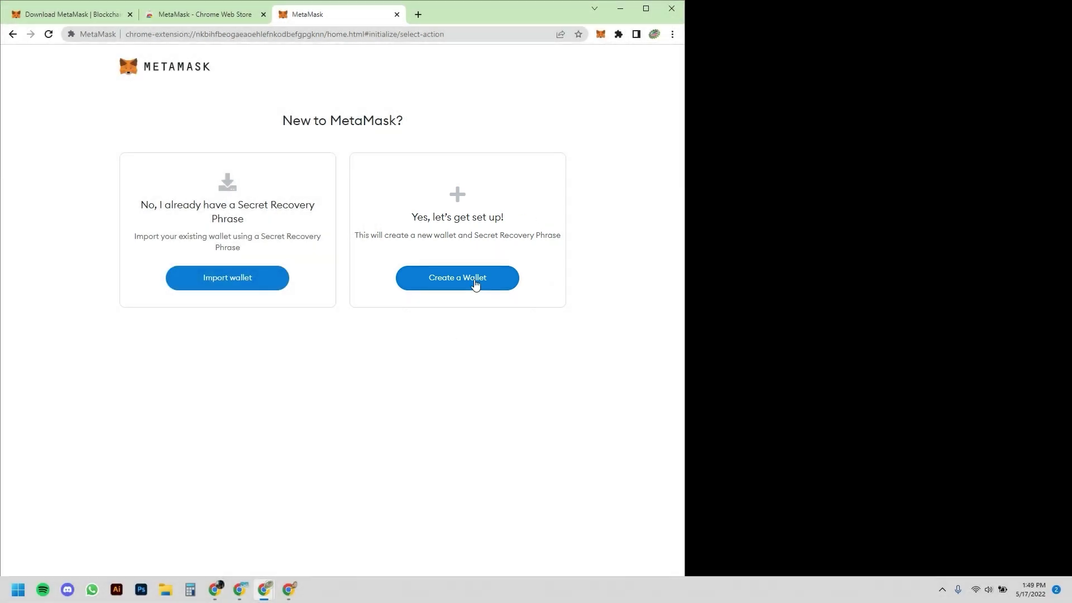
Choose Create a Wallet on the New to MetaMask? page
left_click(476, 283)
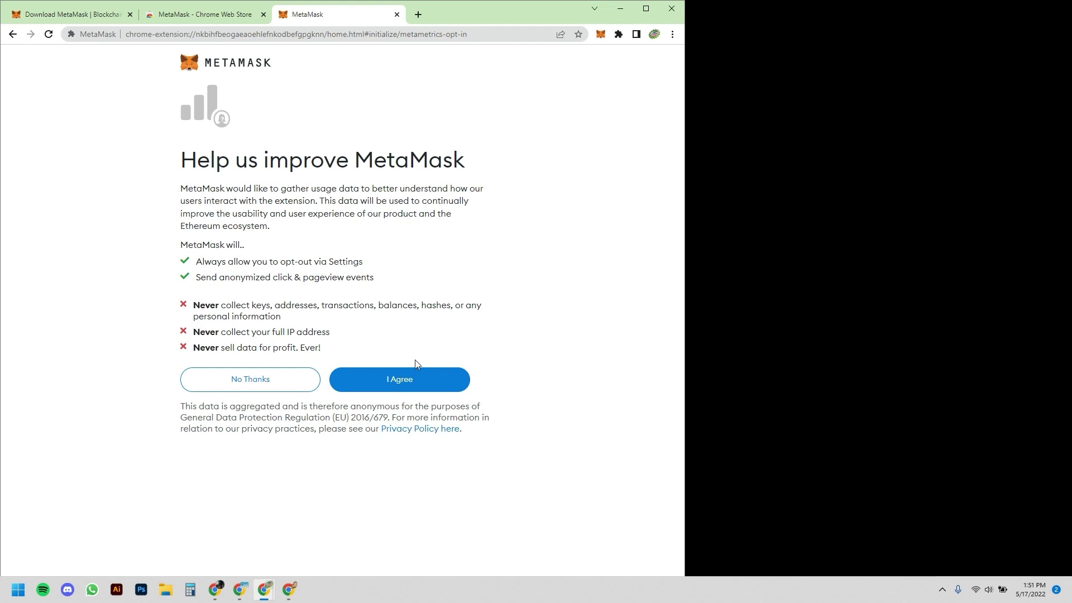
Agree to usage data, enter the new password twice, accept Terms of Use, and create the wallet
left_click(411, 391)
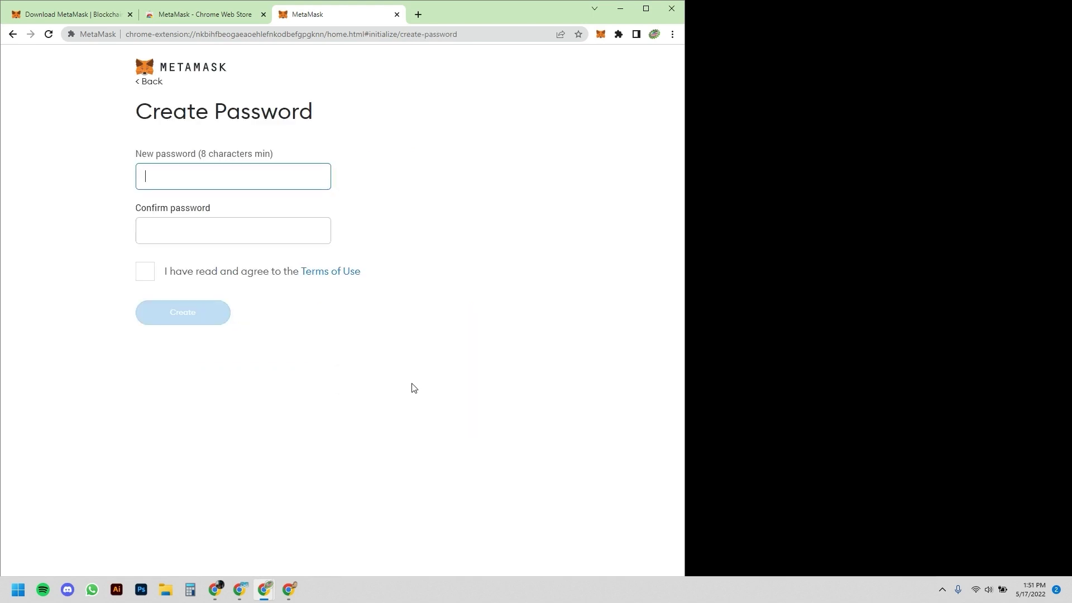
type("••••••••••")
left_click(300, 230)
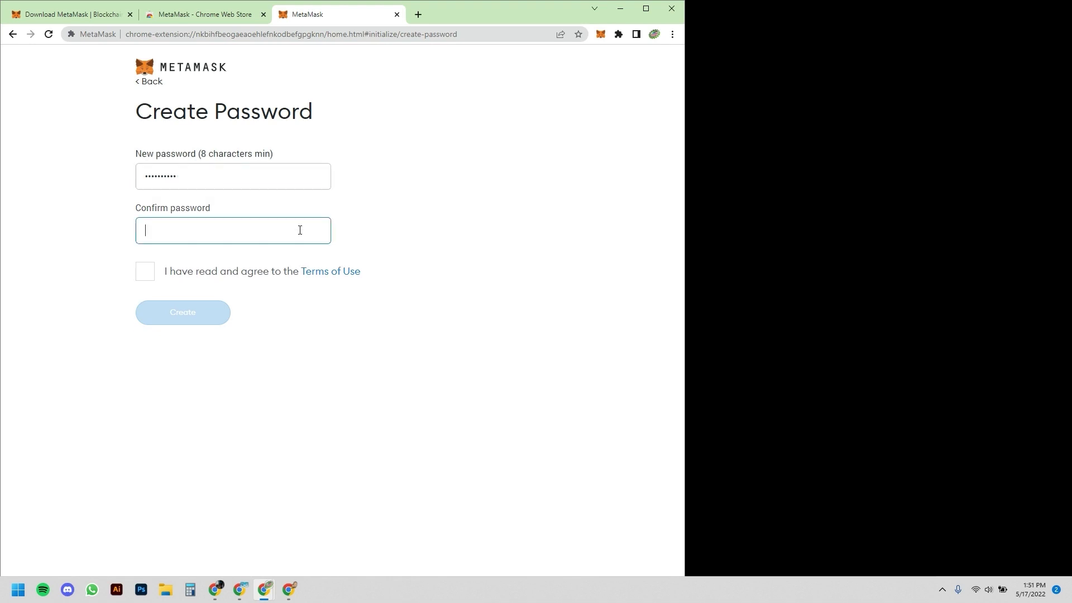
type("••••••••••")
left_click(145, 276)
left_click(145, 275)
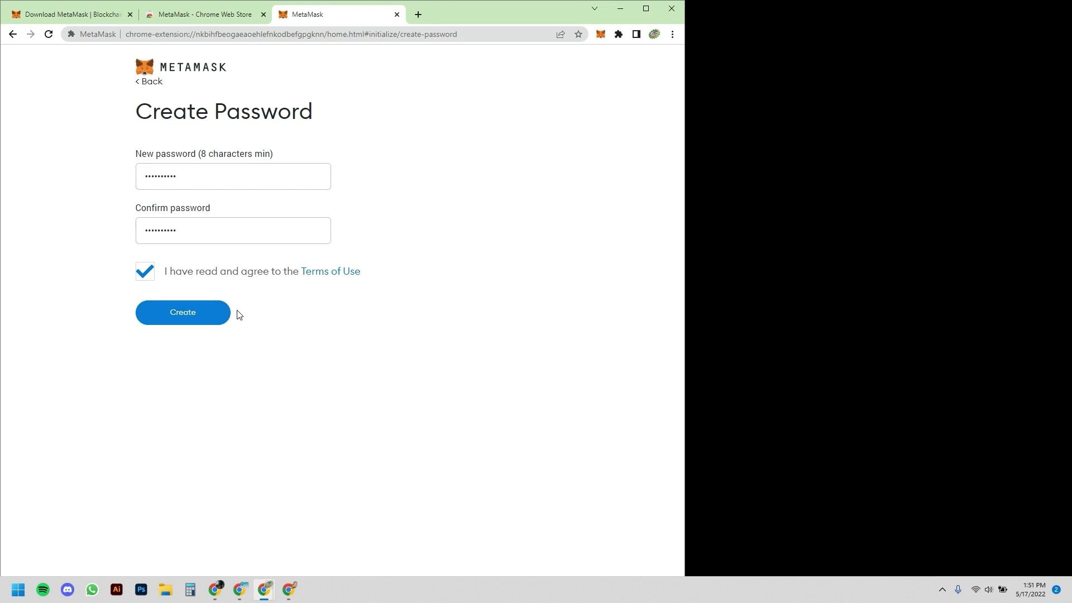
left_click(158, 311)
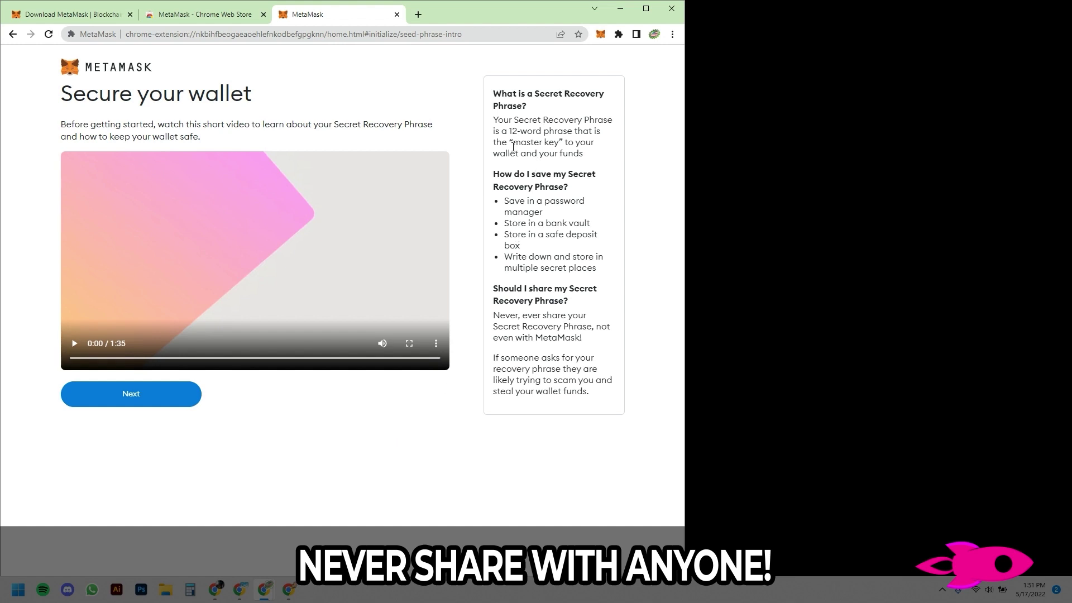
Move past the Secure your wallet page to the Secret Recovery Phrase page
left_click_drag(510, 142, 562, 144)
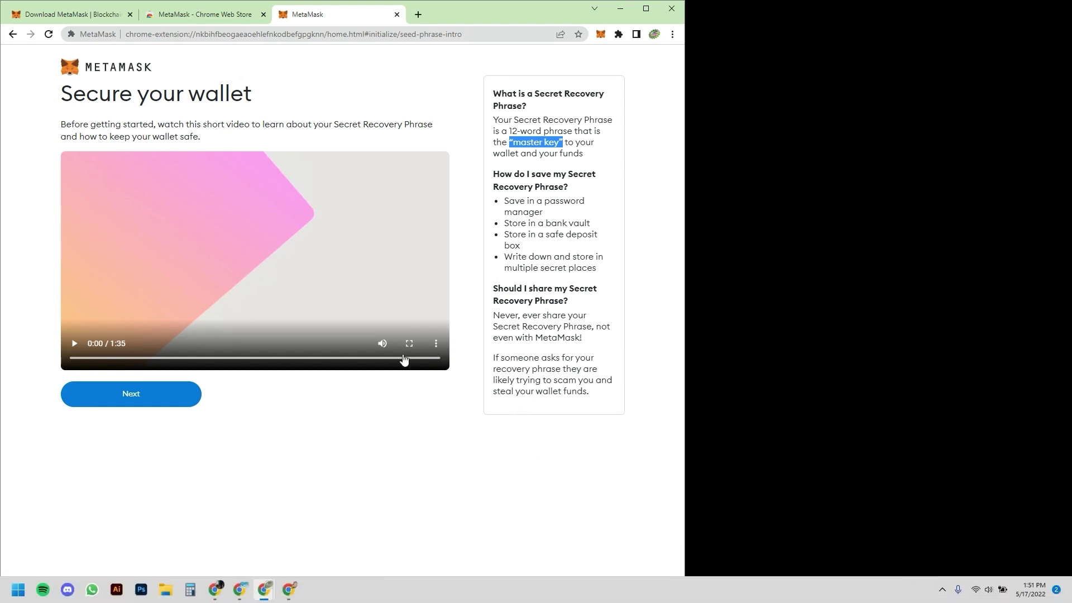
left_click(343, 537)
left_click(115, 398)
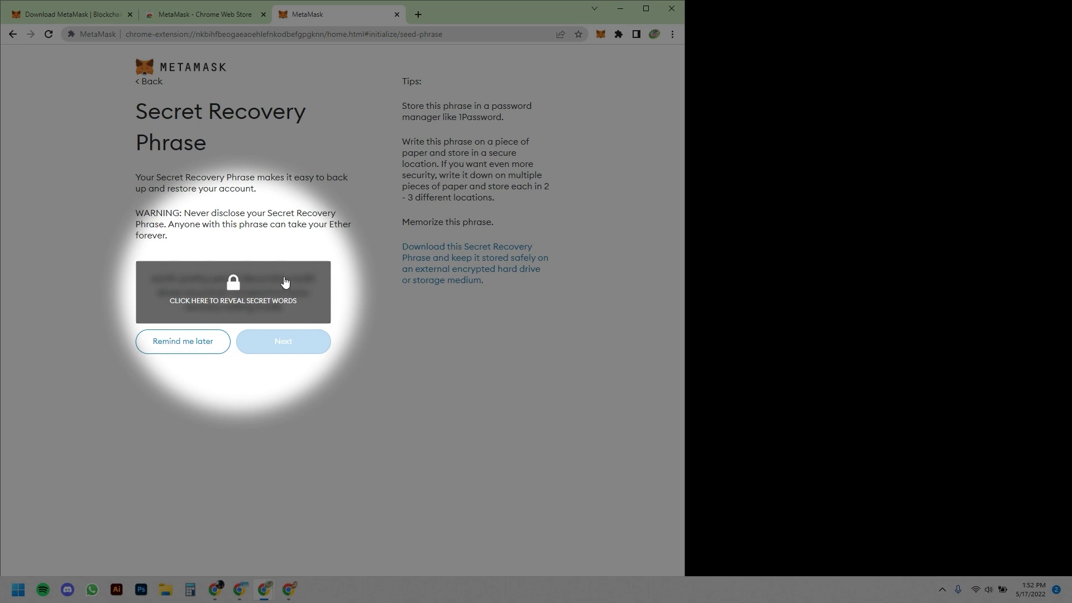
Reveal the twelve hidden recovery words and proceed to the confirmation page
left_click(285, 282)
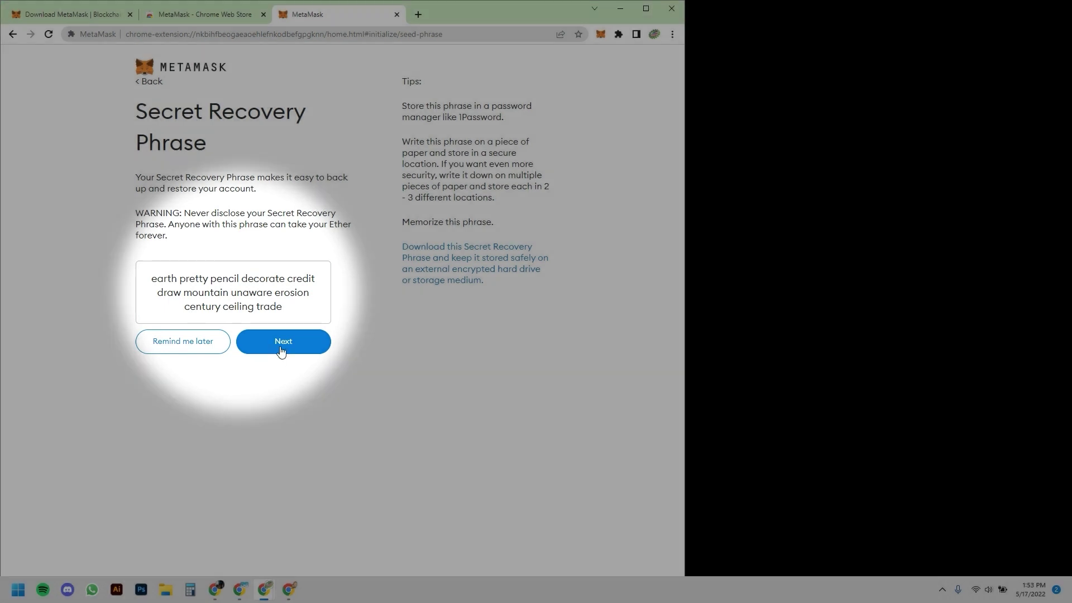
left_click(281, 346)
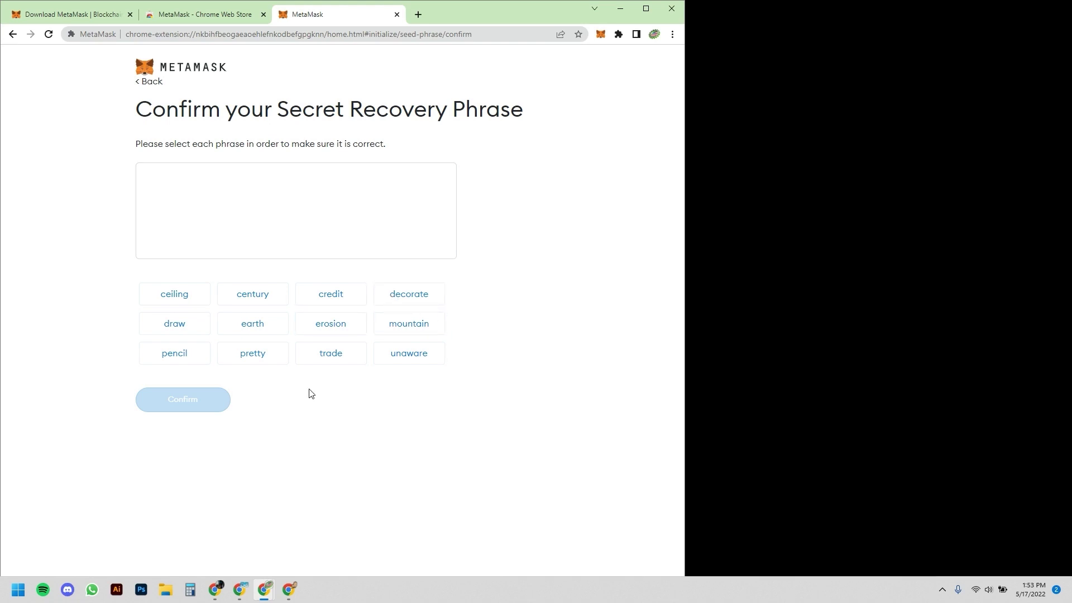
Select the first six recovery phrase words in their correct order
left_click(273, 325)
left_click(266, 359)
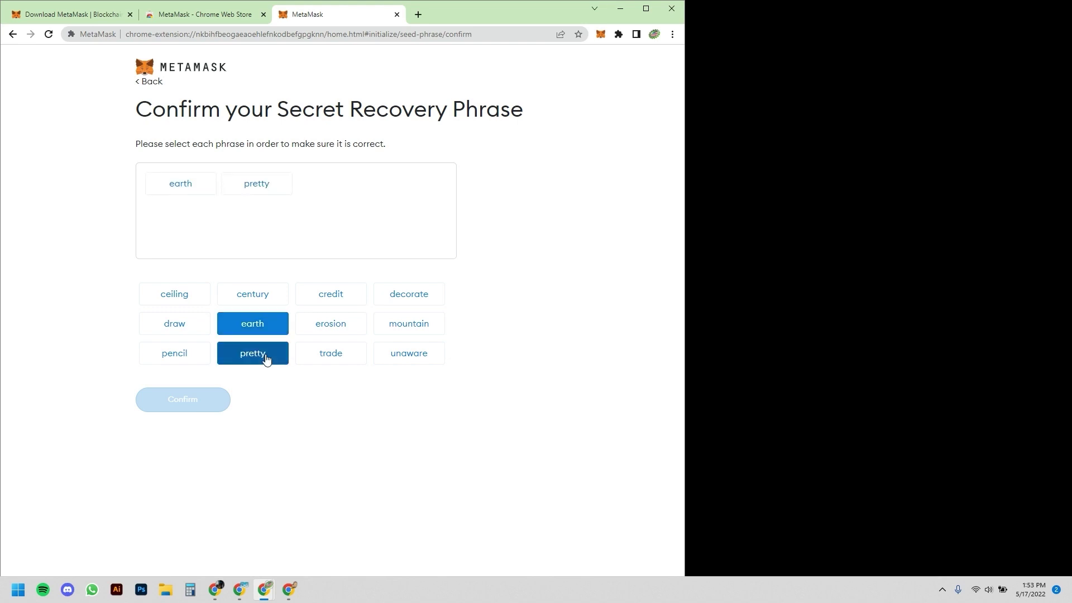
left_click(181, 355)
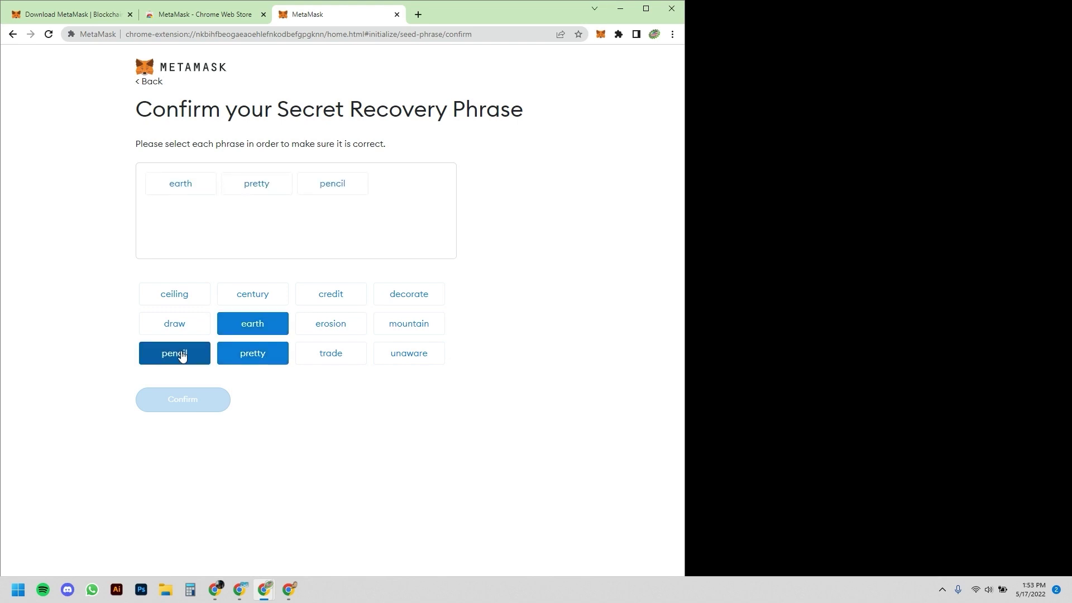
left_click(393, 297)
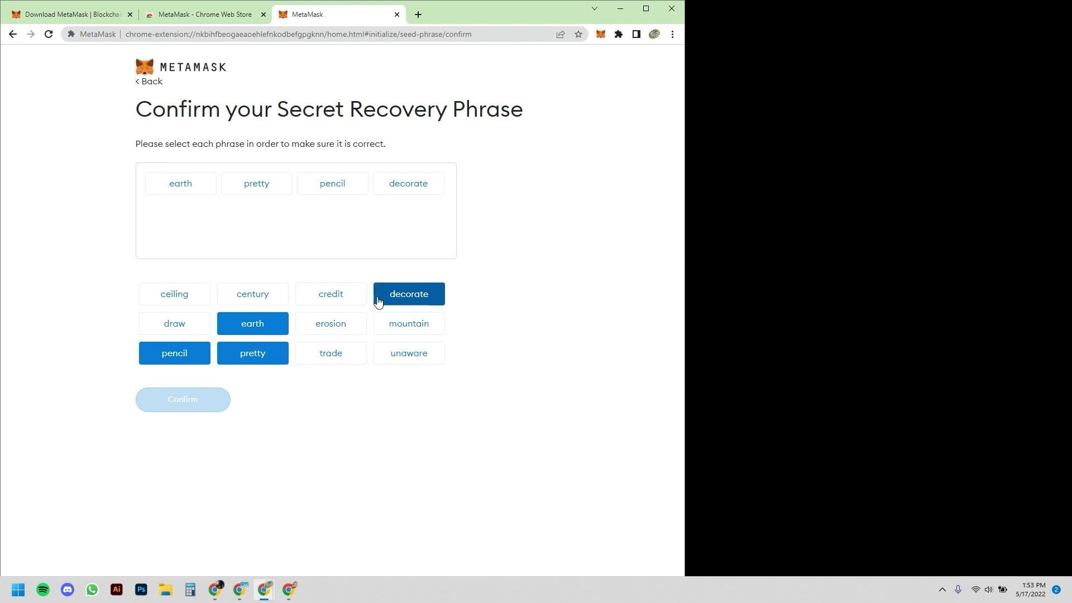
left_click(322, 302)
left_click(177, 330)
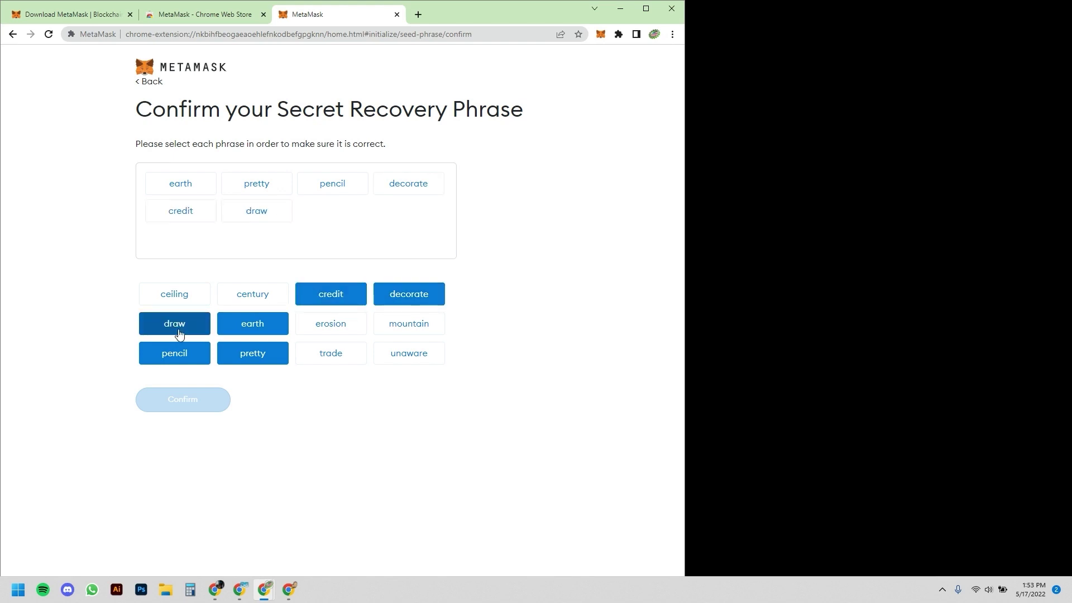
Select the remaining six words, confirm the phrase, and finish with All Done
left_click(397, 329)
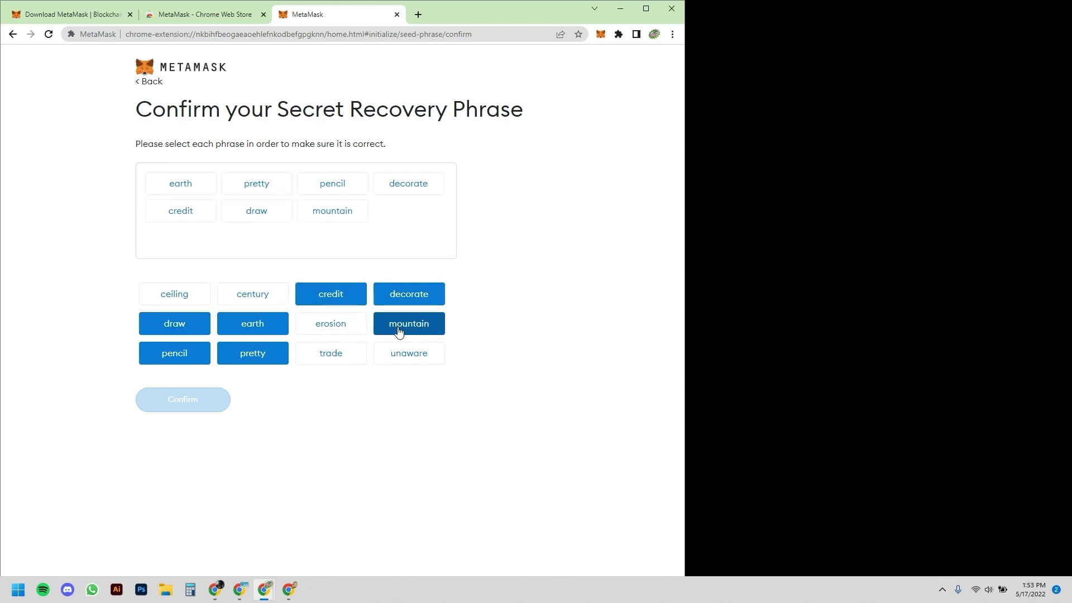
left_click(417, 364)
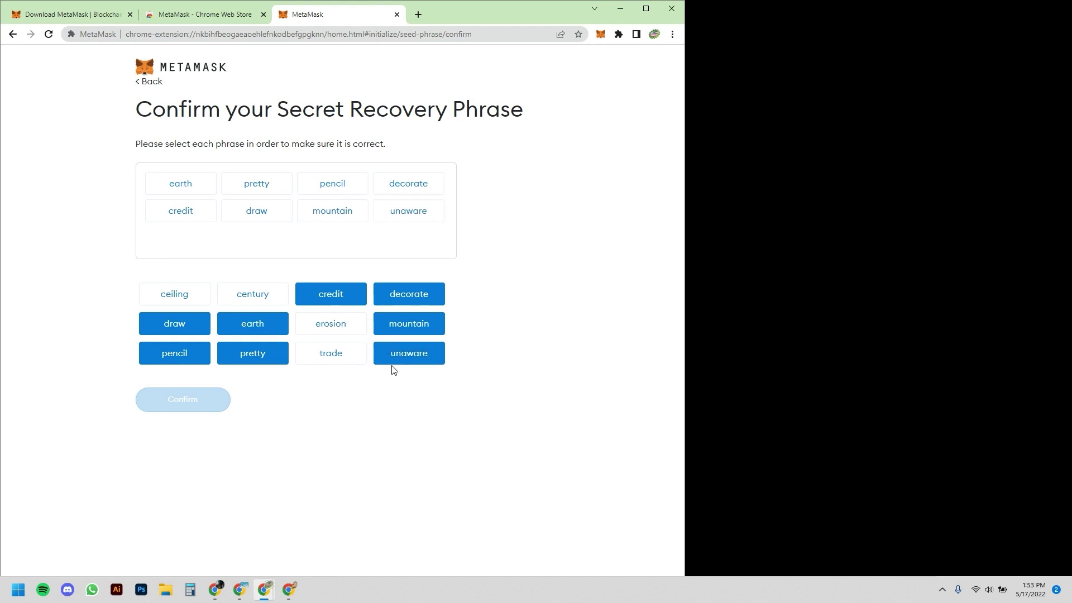
left_click(338, 328)
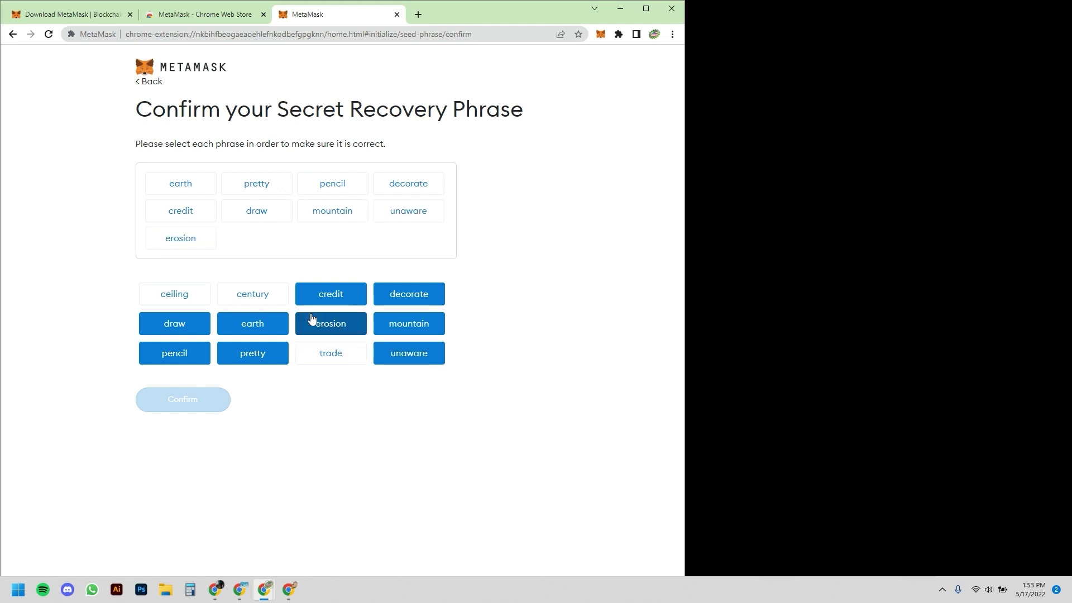
left_click(268, 294)
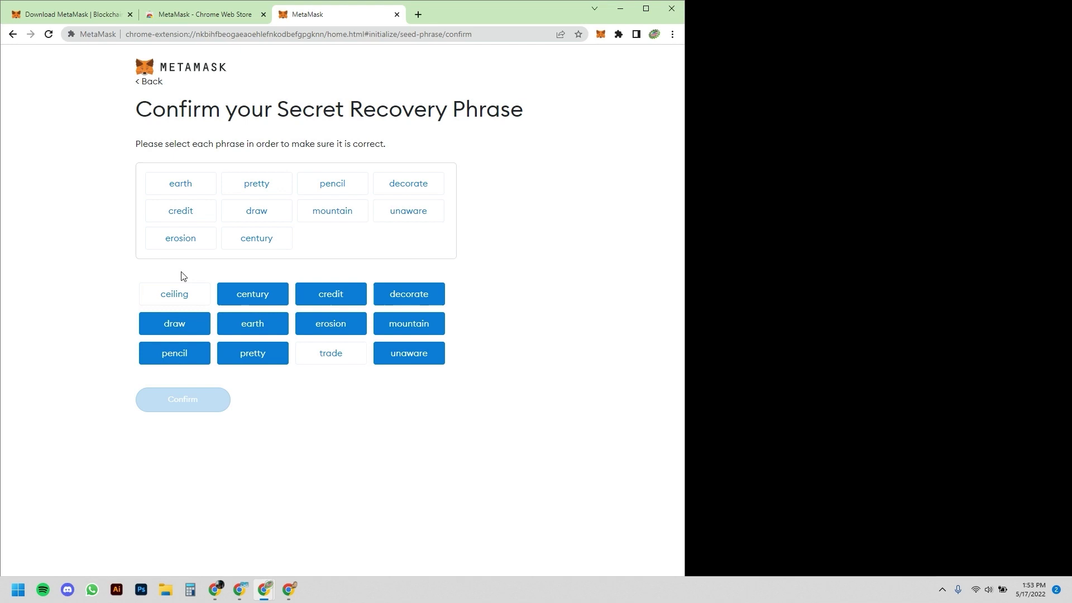
left_click(177, 292)
left_click(331, 352)
left_click(190, 399)
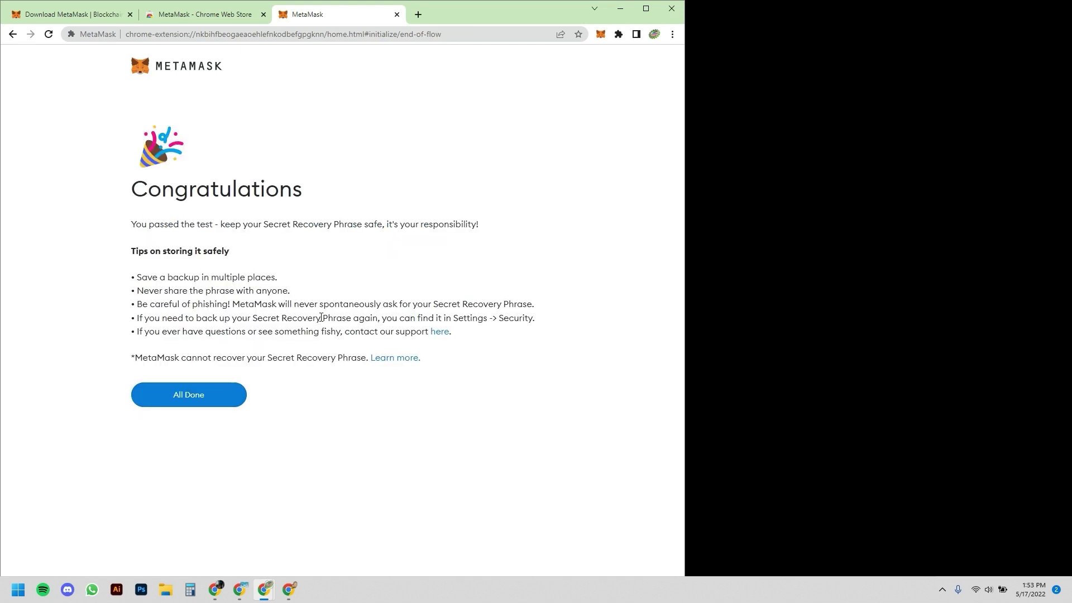
left_click(222, 395)
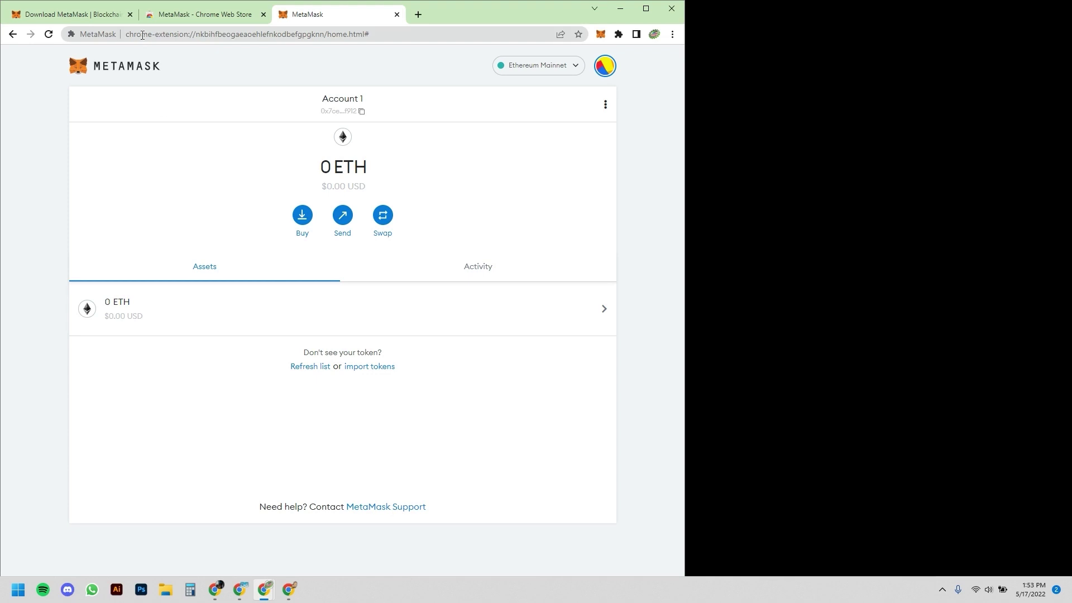
Open the MetaMask toolbar popup showing Account 1 with 0 ETH on Ethereum Mainnet
left_click_drag(126, 34, 190, 35)
left_click(211, 54)
left_click(600, 35)
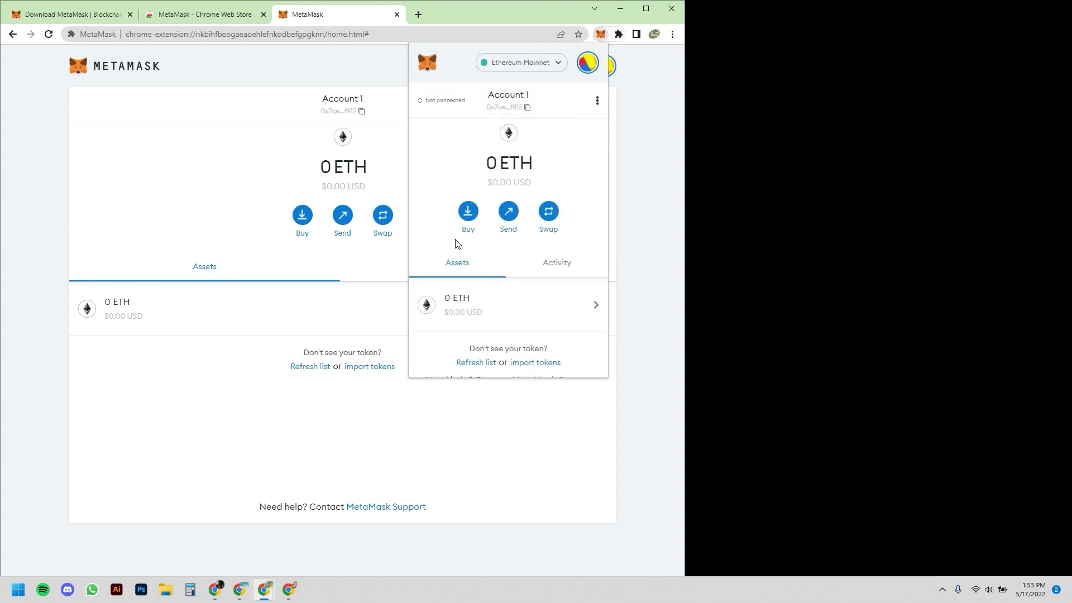
scroll(544, 268, "down", 1)
scroll(549, 308, "up", 1)
Copy Account 1's address and paste it into a new tab's address bar
left_click(523, 108)
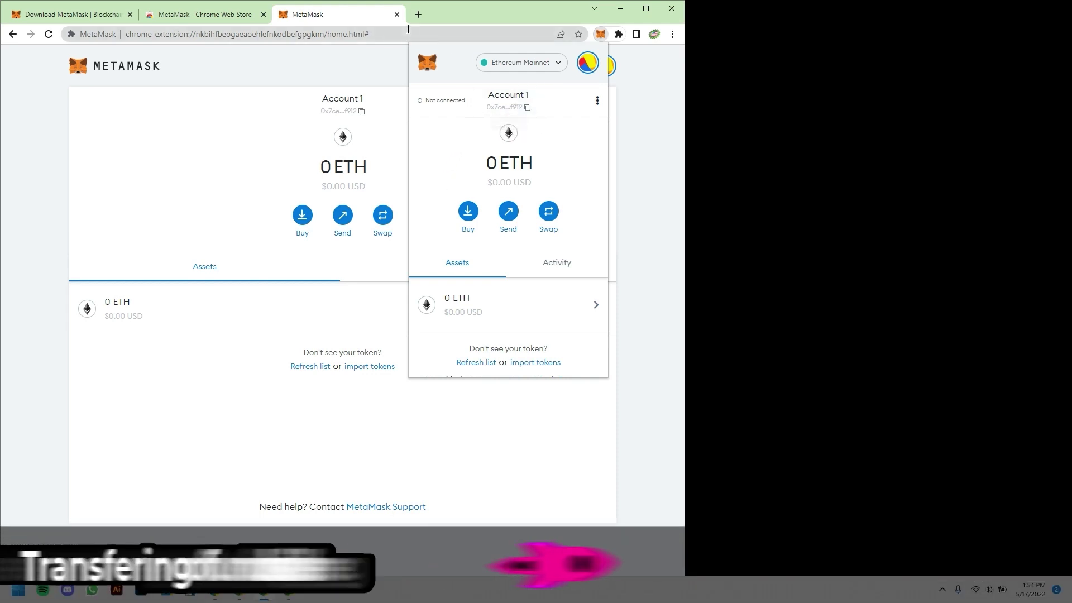
left_click(418, 14)
left_click(353, 32)
key("ctrl+v")
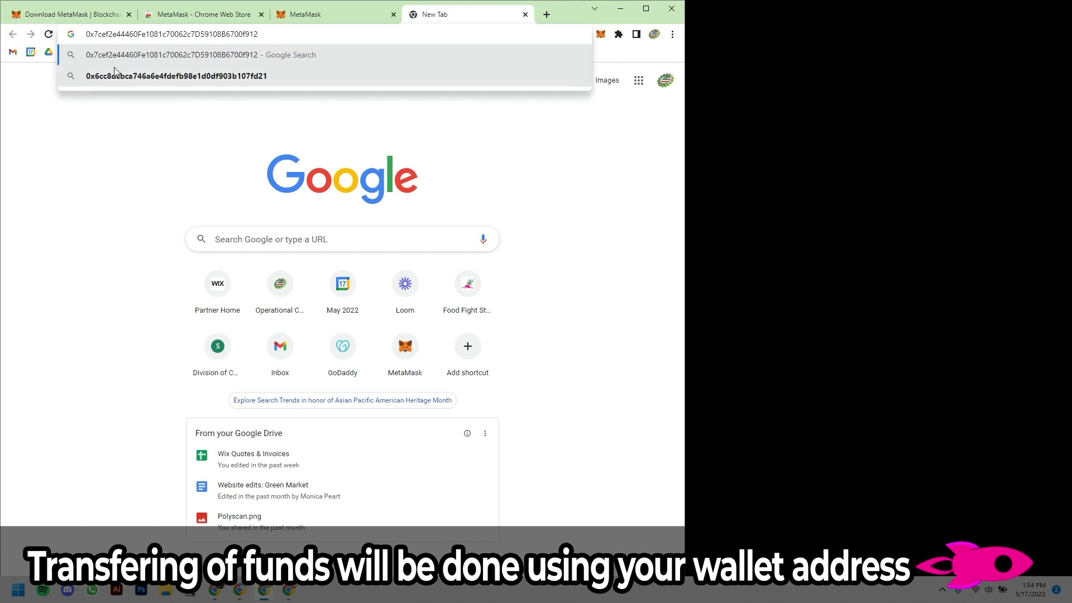
left_click_drag(87, 37, 306, 43)
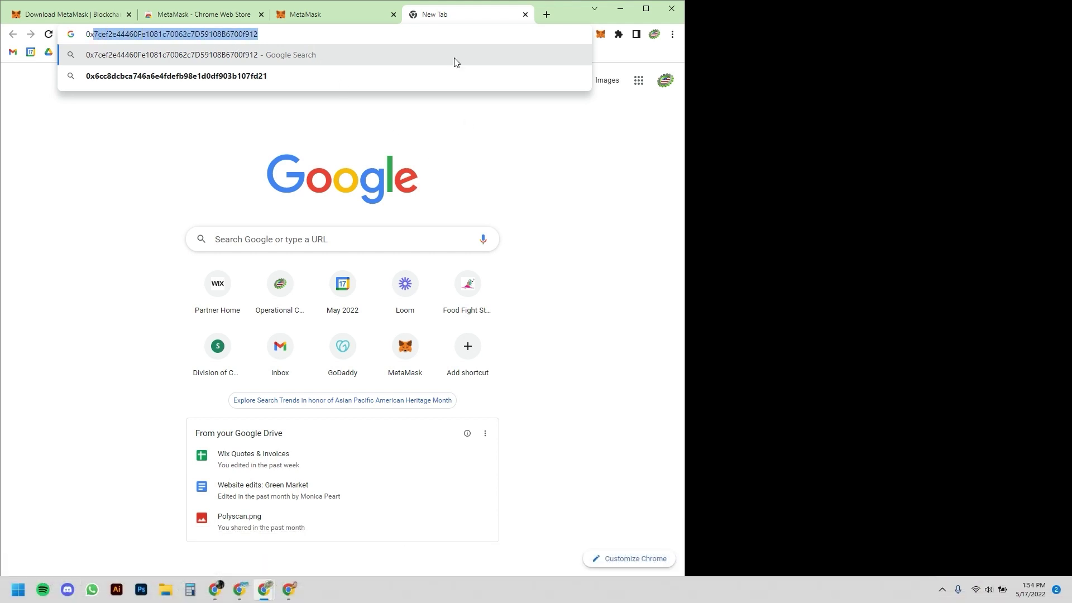
left_click(450, 31)
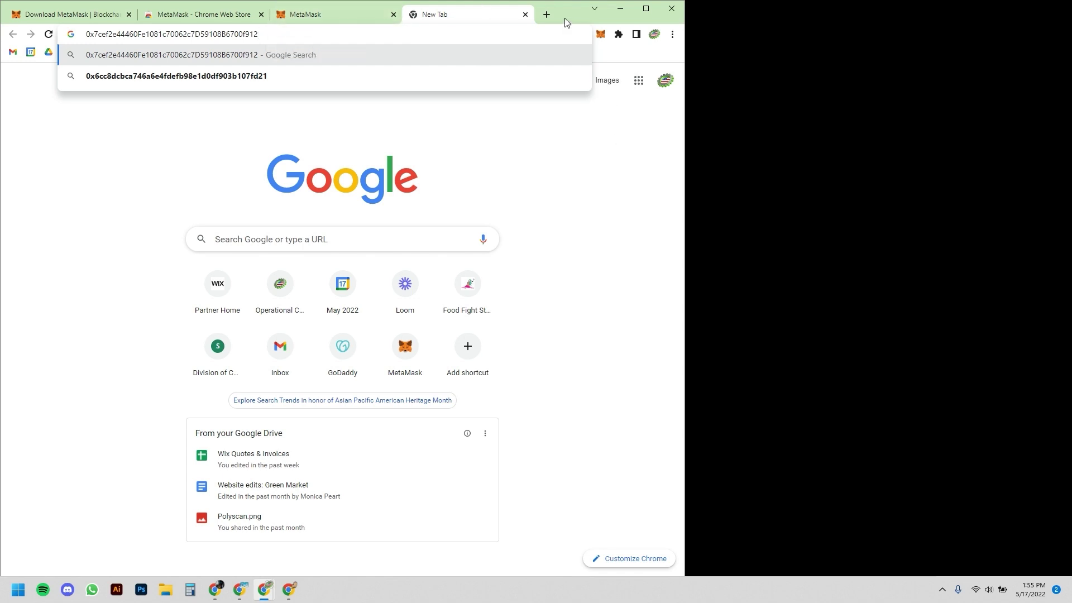
Open opensea.io in a new browser tab
left_click(549, 14)
type("c")
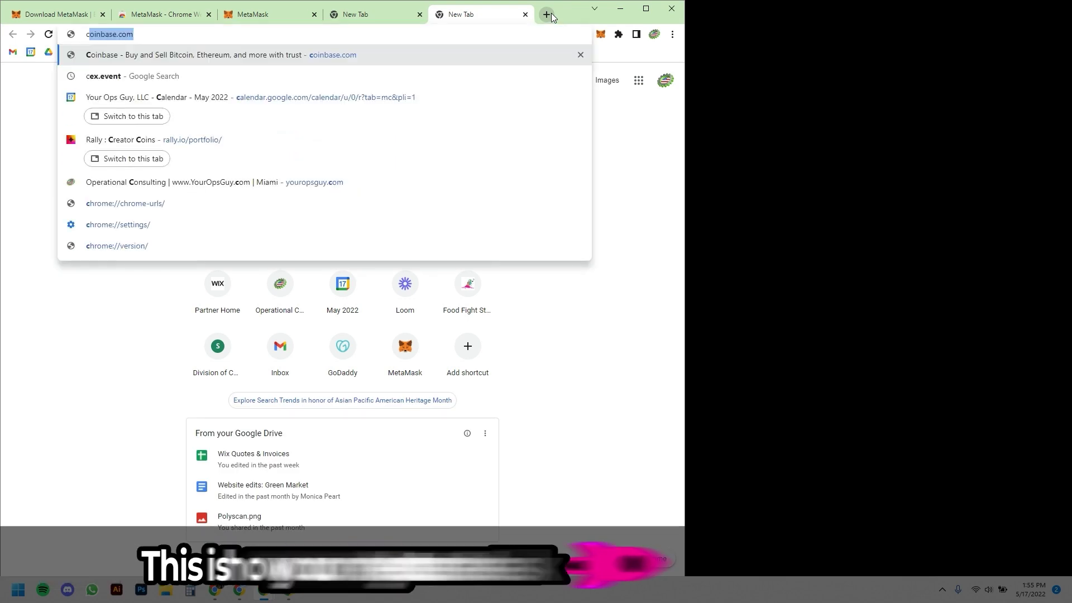
key("BackSpace")
key("BackSpace")
type("op")
key("Return")
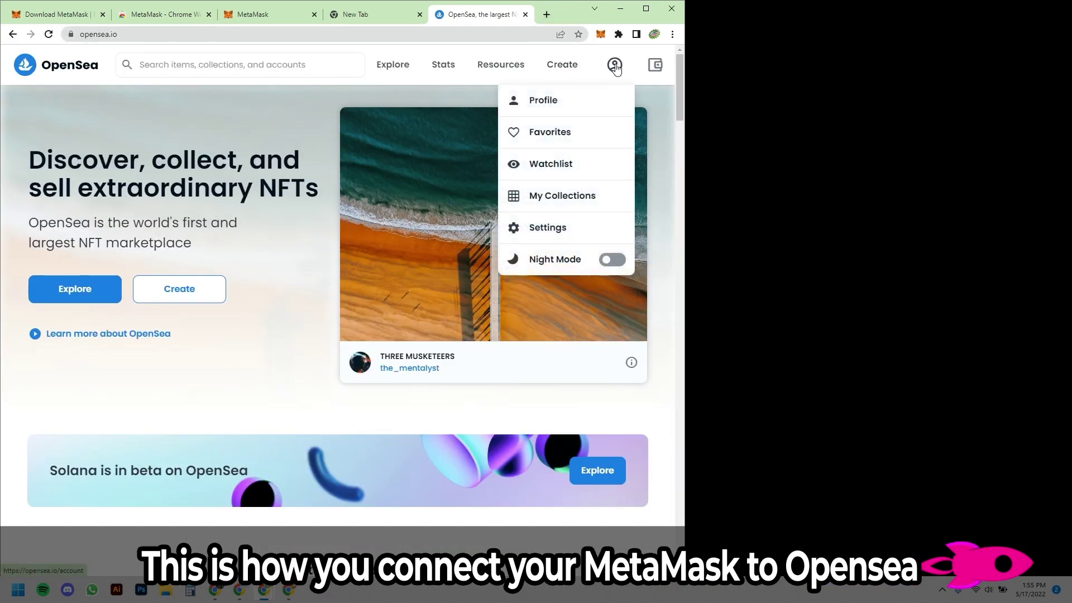
Connect MetaMask's Account 1 to OpenSea from the account icon, approving in the popup
left_click(615, 66)
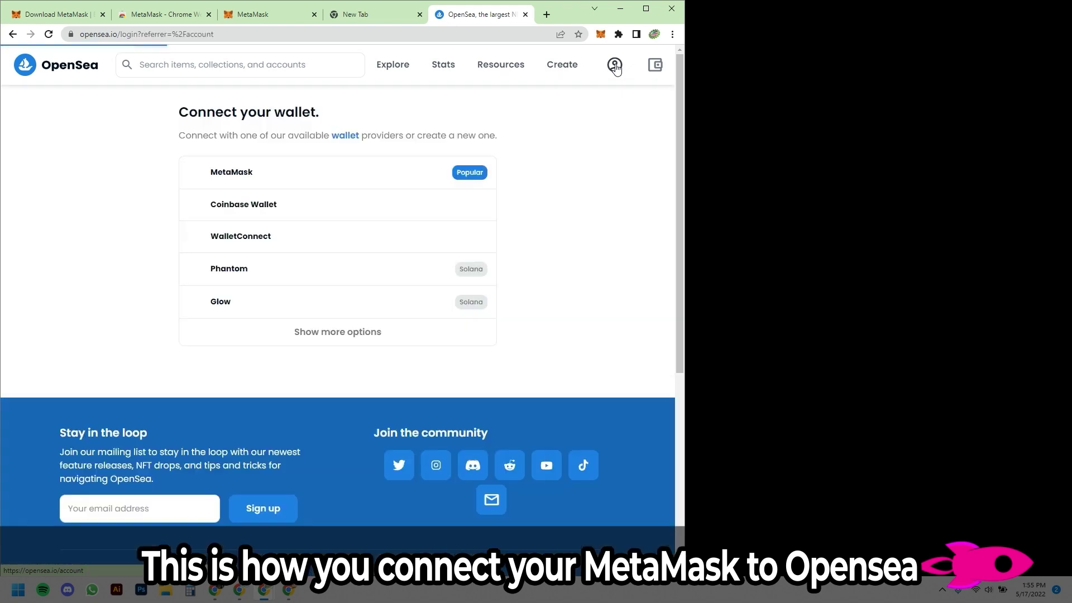
left_click(262, 173)
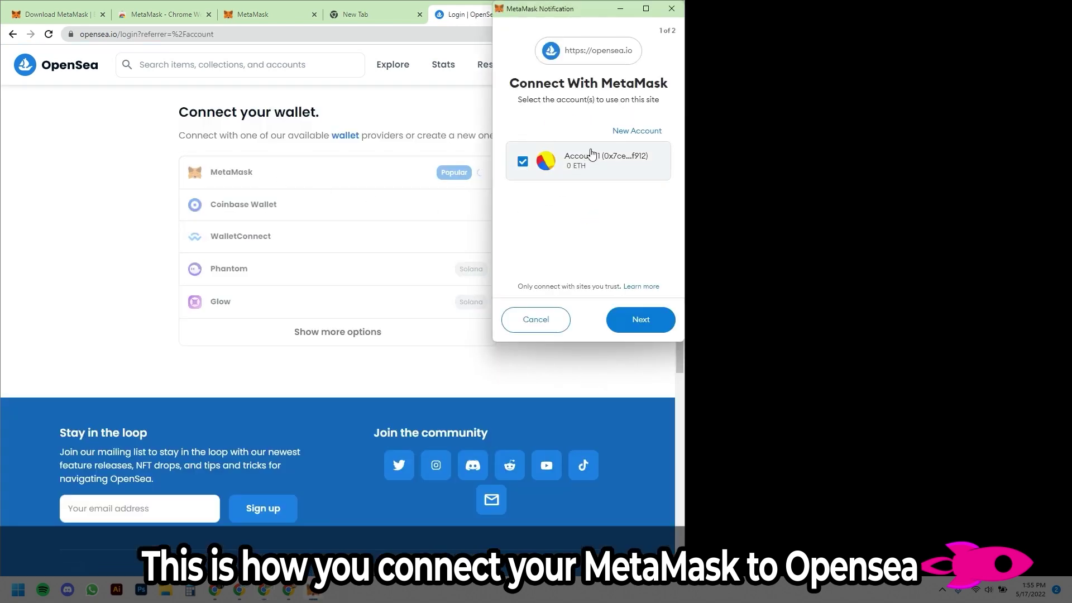
left_click(645, 334)
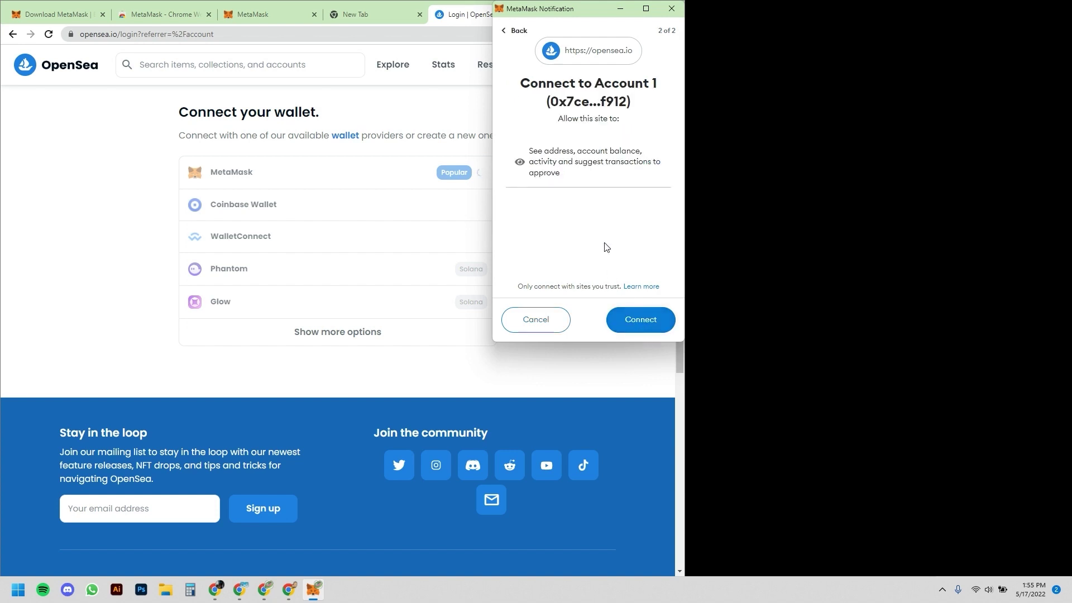
left_click(636, 322)
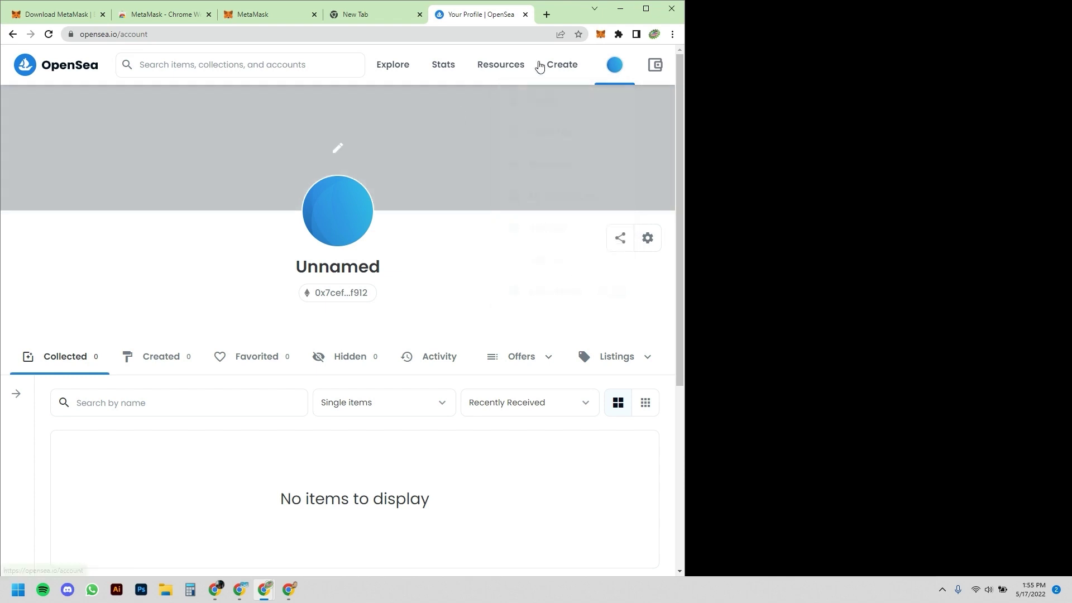
left_click(601, 36)
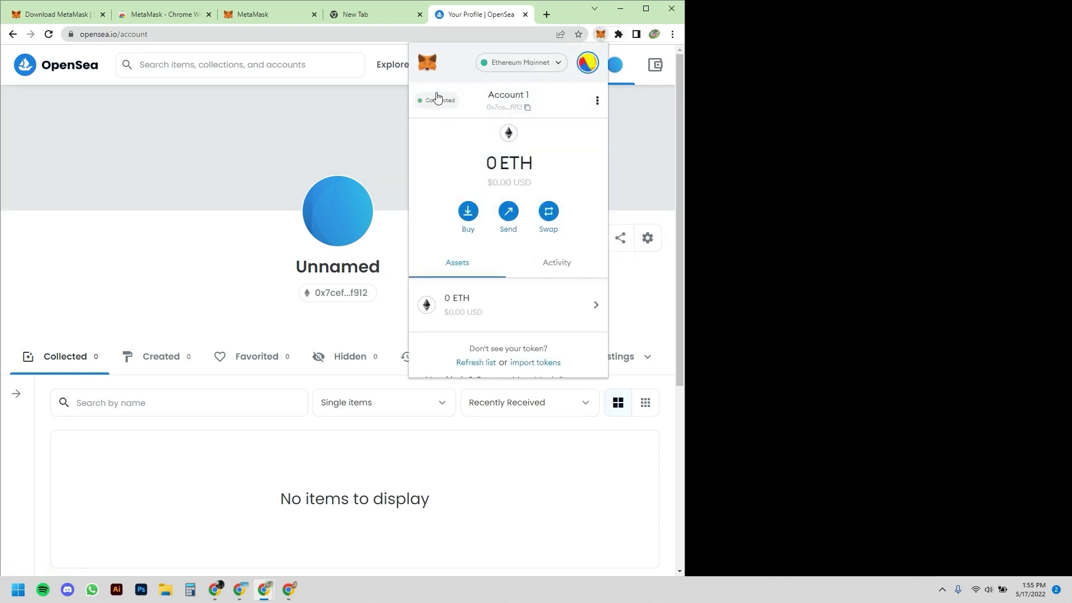
left_click(206, 285)
scroll(210, 282, "down", 5)
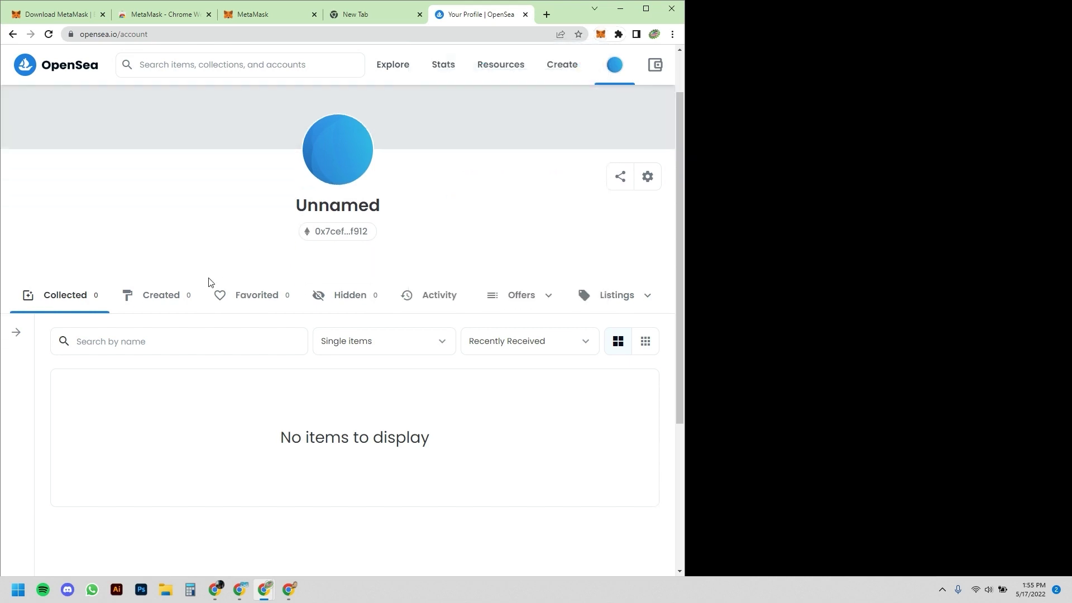
scroll(343, 335, "up", 5)
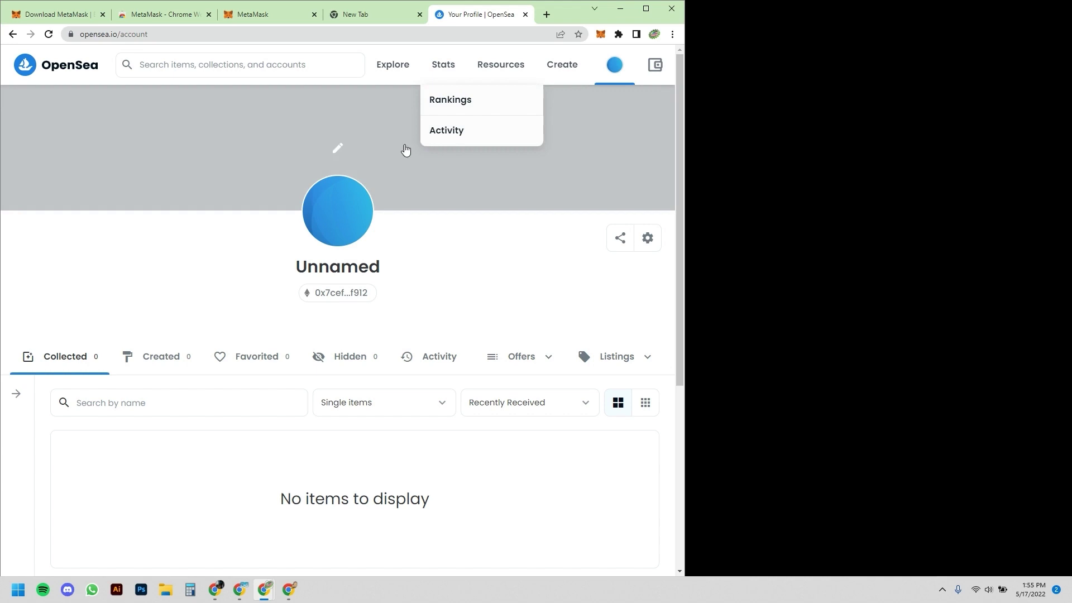
mouse_move(380, 275)
left_mouse_down()
mouse_move(283, 270)
mouse_move(376, 265)
mouse_move(394, 278)
left_mouse_up()
left_click(282, 268)
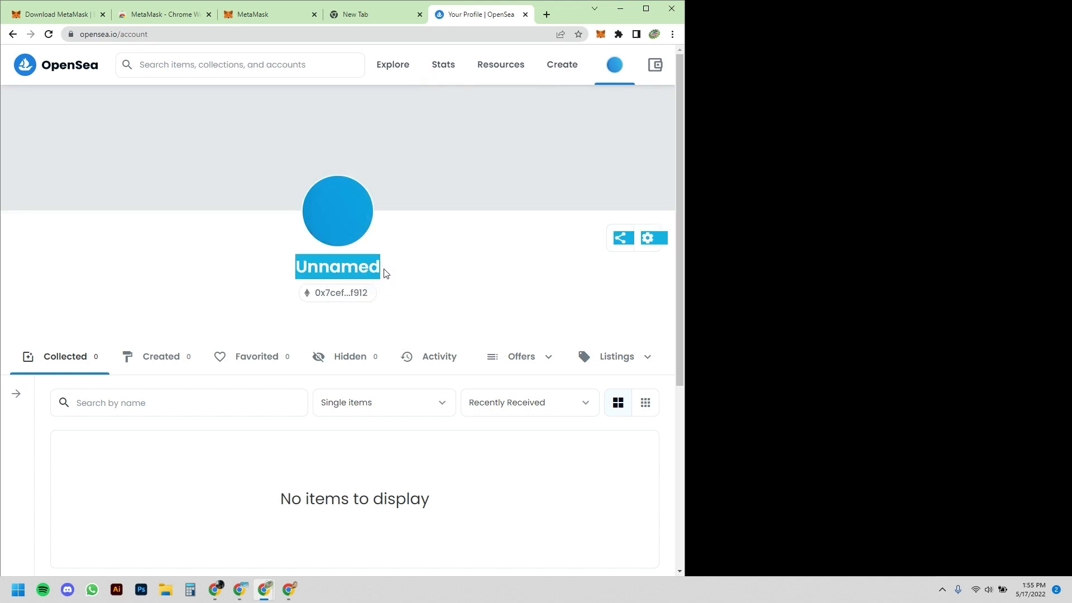
left_click(383, 274)
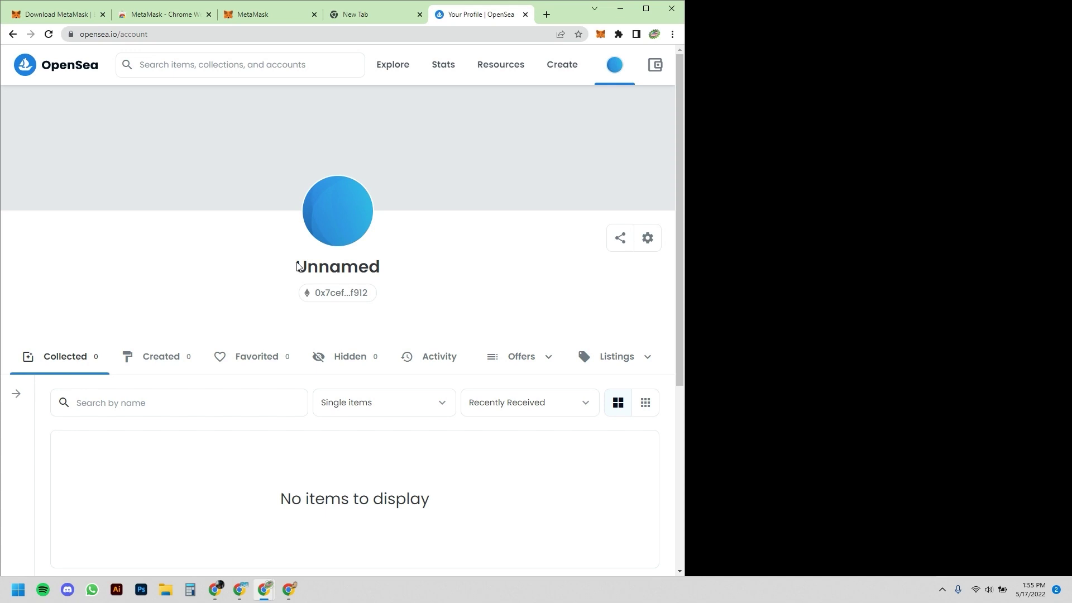